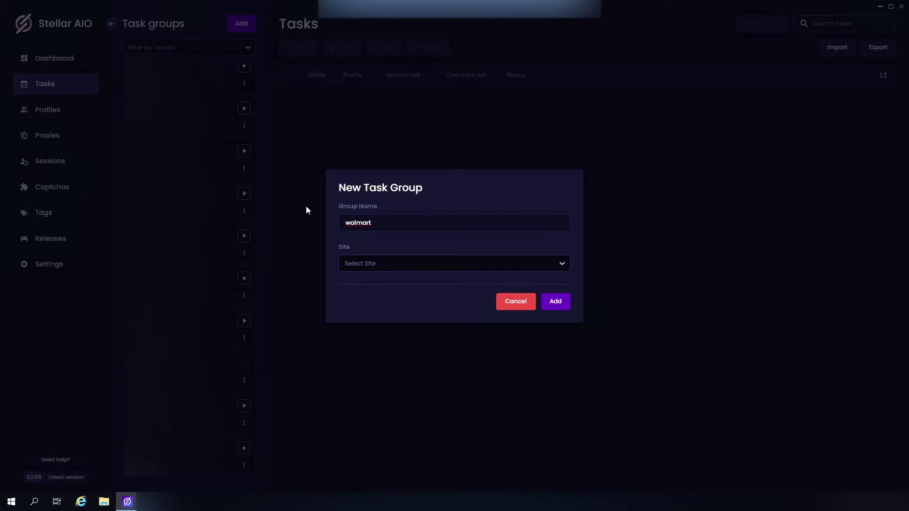
Step: Create the 'walmart' task group with Walmart as its site, then select it
left_click(417, 263)
scroll(374, 312, "down", 2)
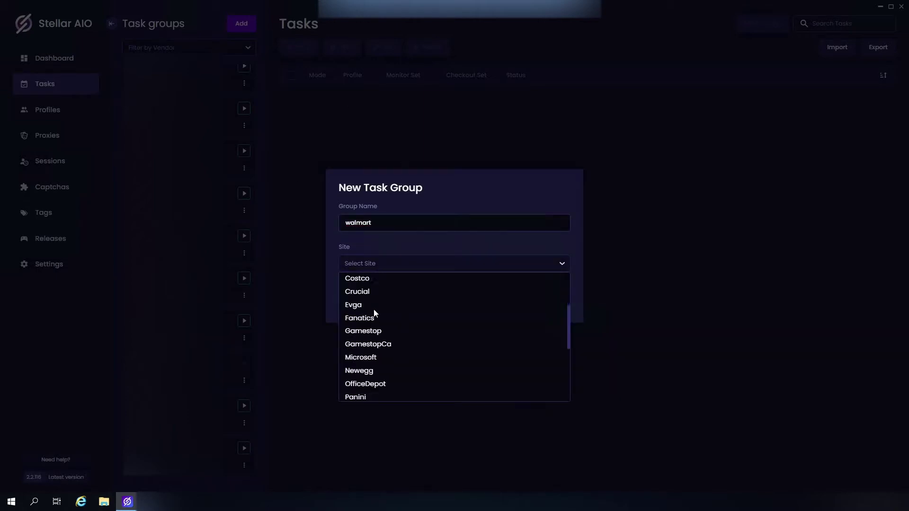
scroll(374, 312, "down", 4)
left_click(371, 378)
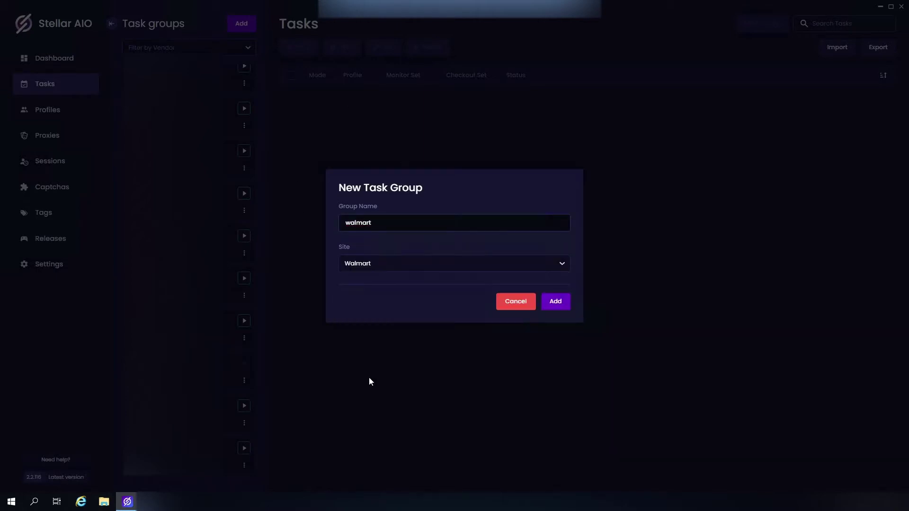
left_click(555, 301)
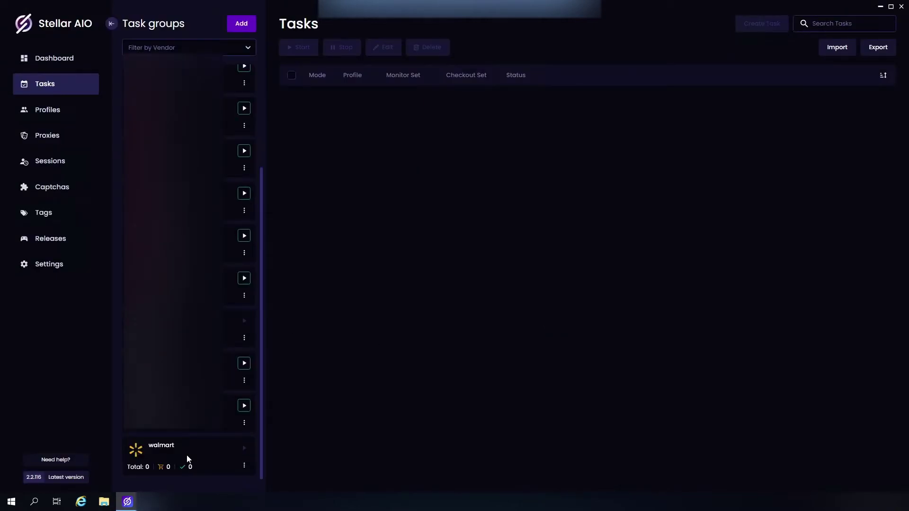
left_click(186, 456)
Step: Start a new task in the walmart group and switch its mode to fast
left_click(749, 28)
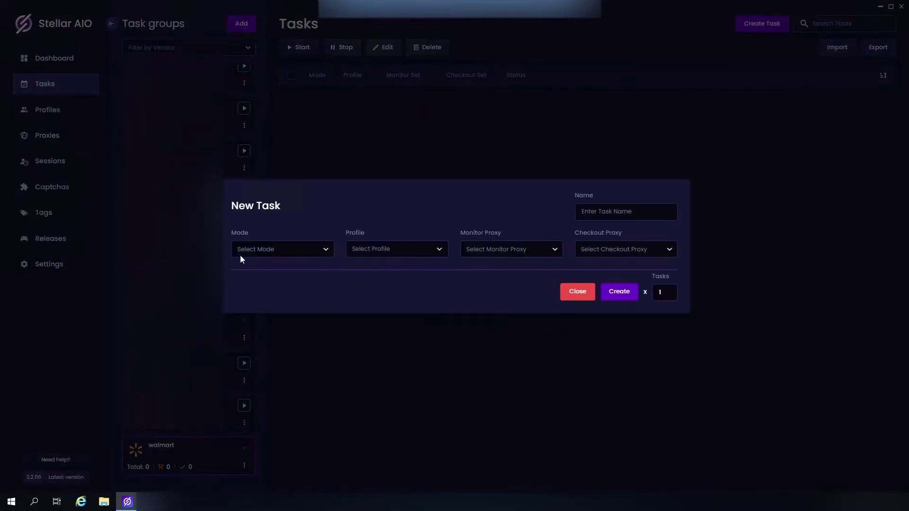
left_click(247, 242)
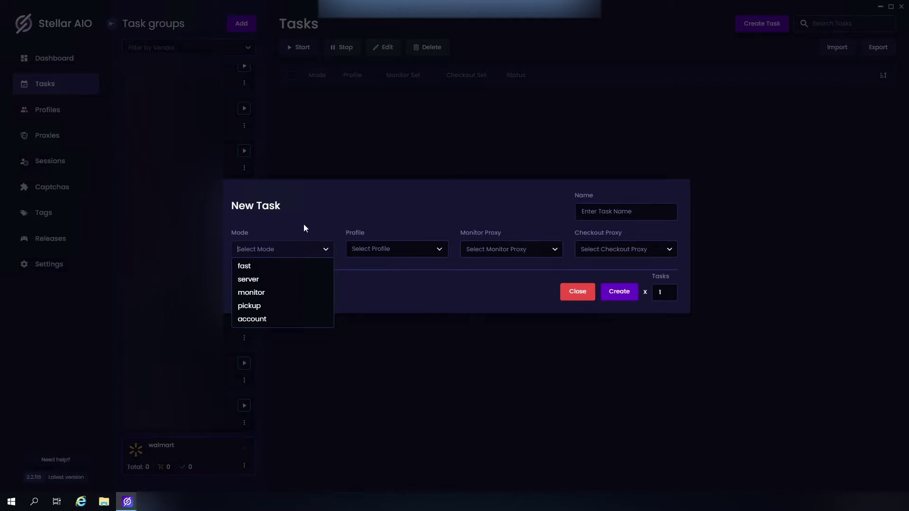
left_click(272, 266)
Step: Include the third profile group and use resii for both monitor and checkout proxies
left_click(388, 169)
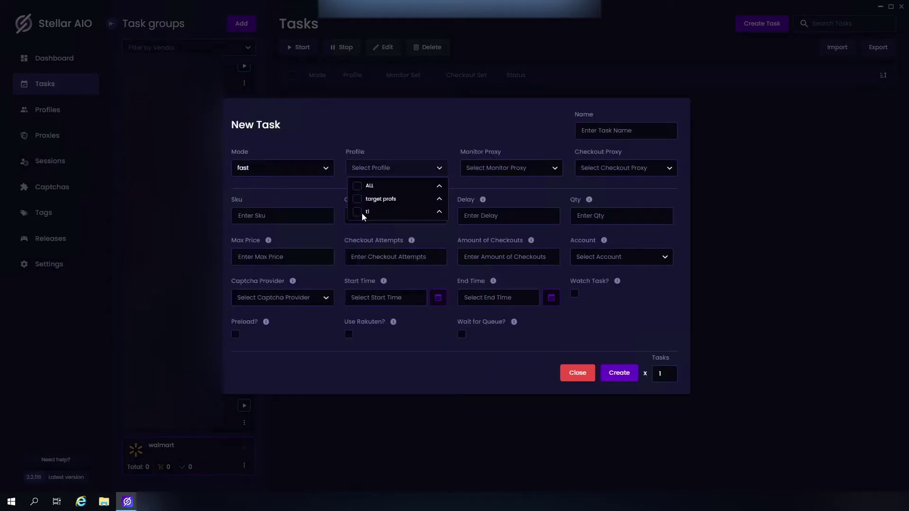
left_click(360, 212)
left_click(502, 168)
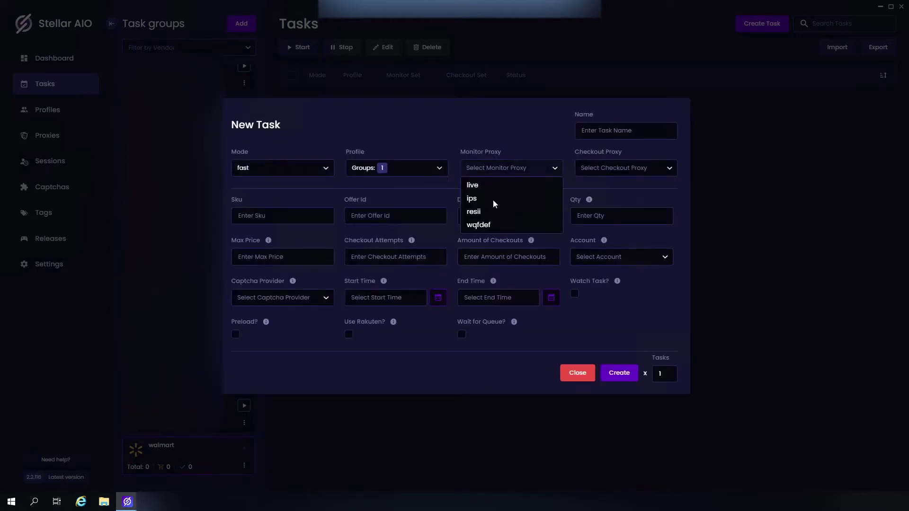
left_click(482, 212)
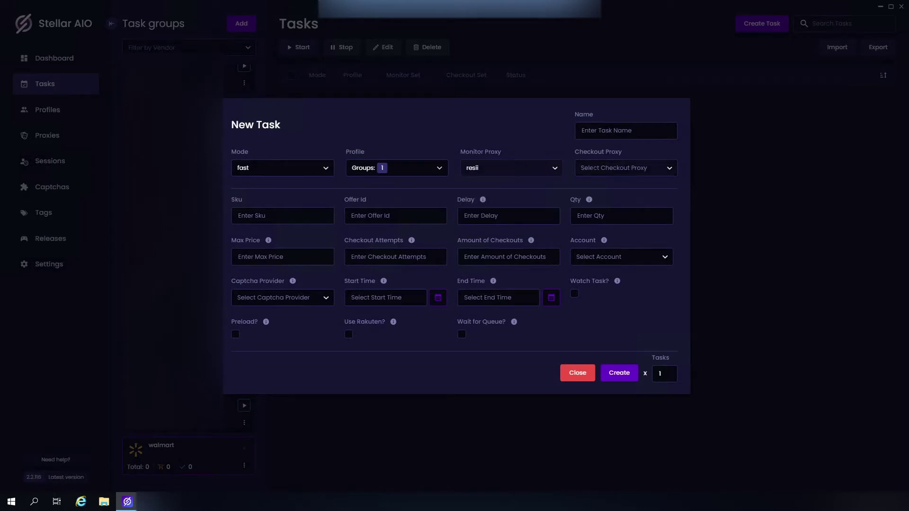
left_click(625, 169)
left_click(588, 211)
left_click(297, 216)
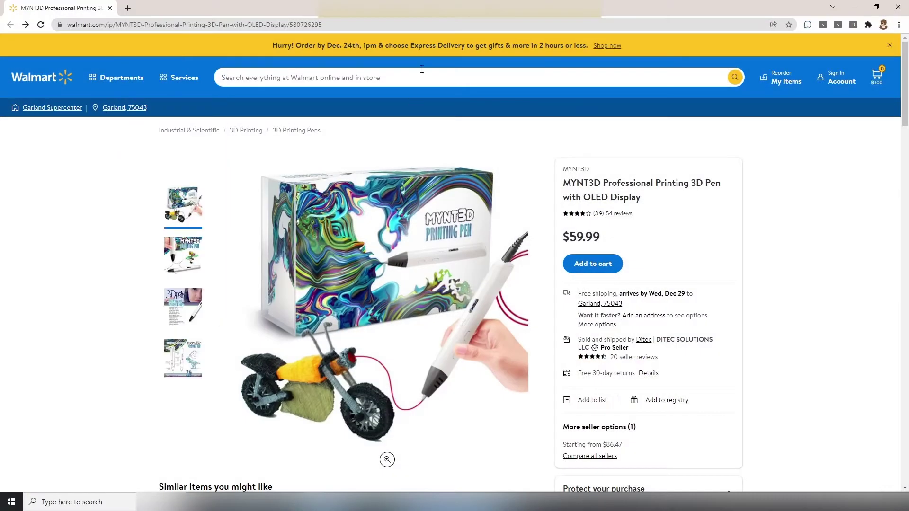
Step: Select item number 580726295 in the pen page's URL, then return to the Sku field
left_click(351, 21)
left_click_drag(361, 28, 328, 30)
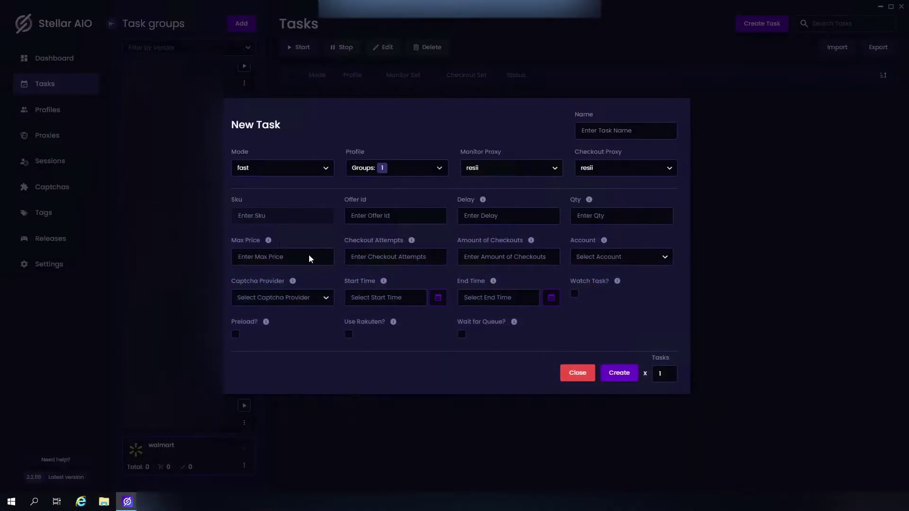
left_click(251, 216)
Step: Move to the Offer Id field, leaving Sku empty for now
left_click(360, 216)
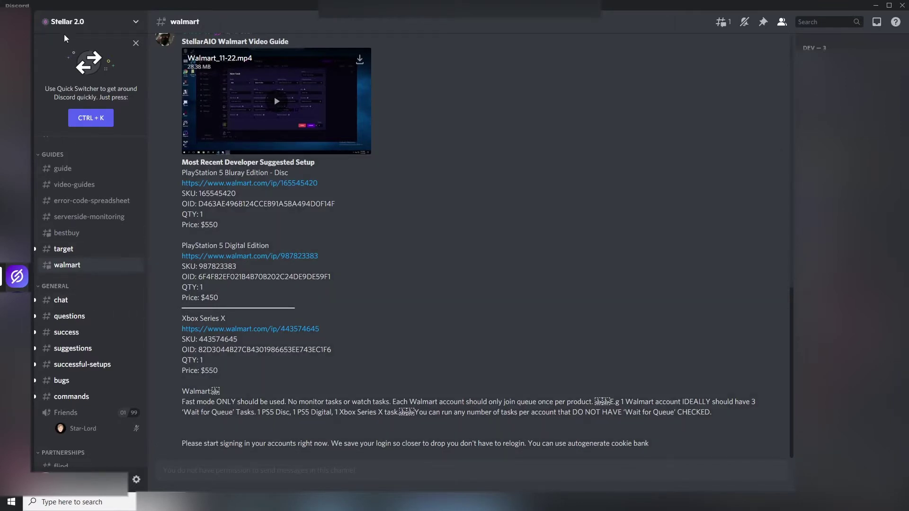
Step: Copy the PlayStation 5 Bluray SKU 165545420 from Discord into the Sku field
mouse_move(66, 270)
left_click_drag(181, 193, 199, 194)
right_click(211, 193)
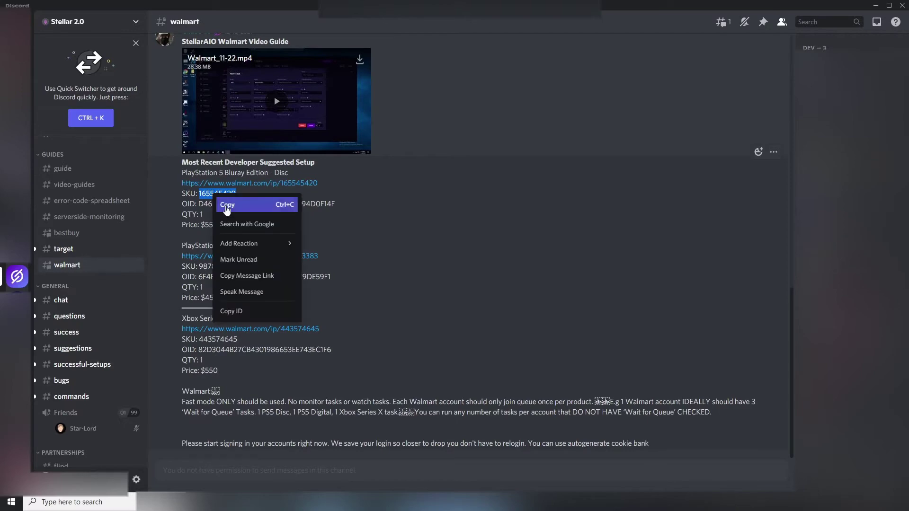
left_click(226, 200)
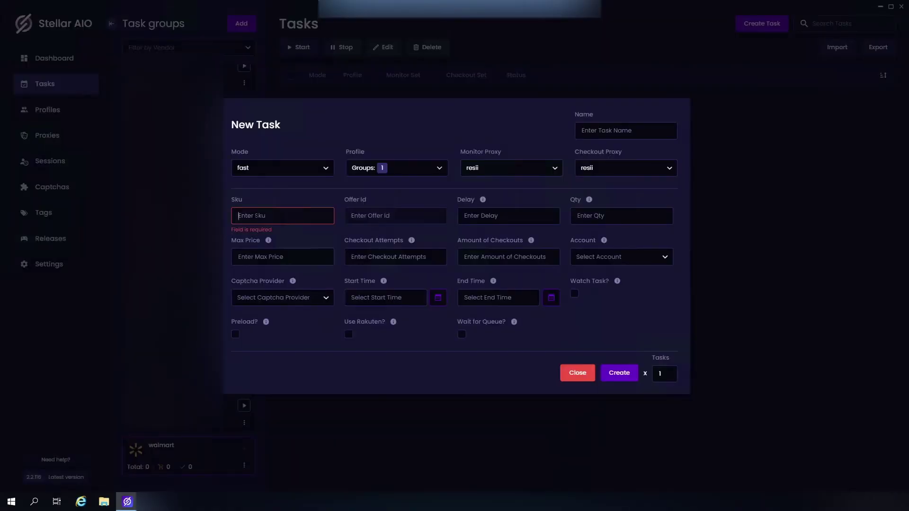
key("ctrl+v")
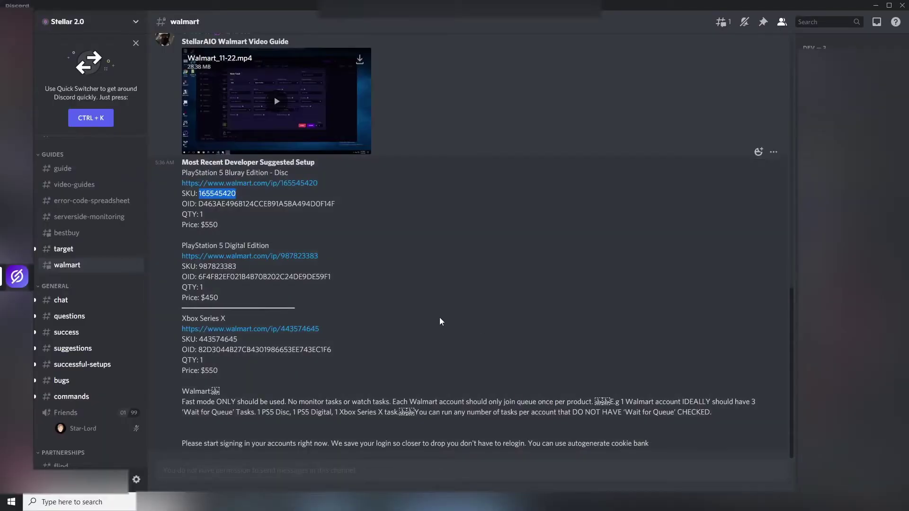
Step: Copy the PlayStation 5 Bluray offer ID from Discord into the Offer Id field
left_click_drag(335, 204, 200, 205)
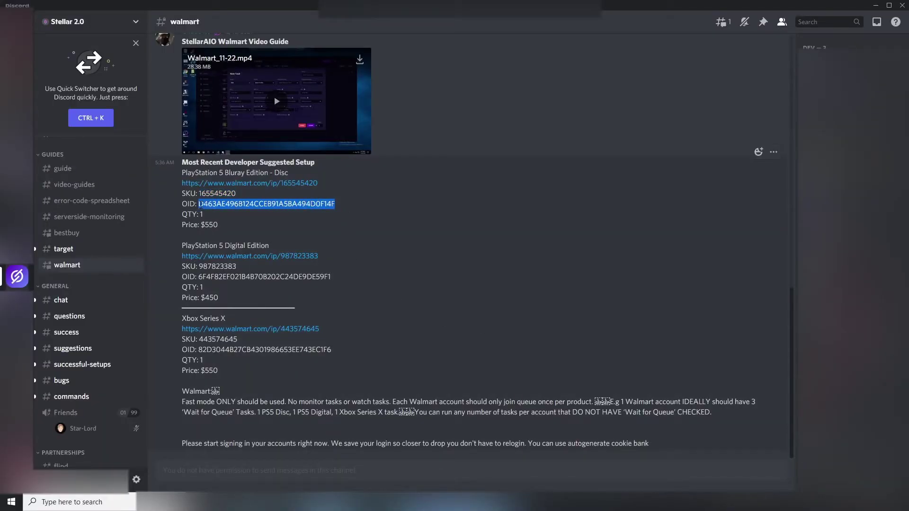
right_click(208, 203)
left_click(222, 211)
left_click(881, 9)
key("ctrl+v")
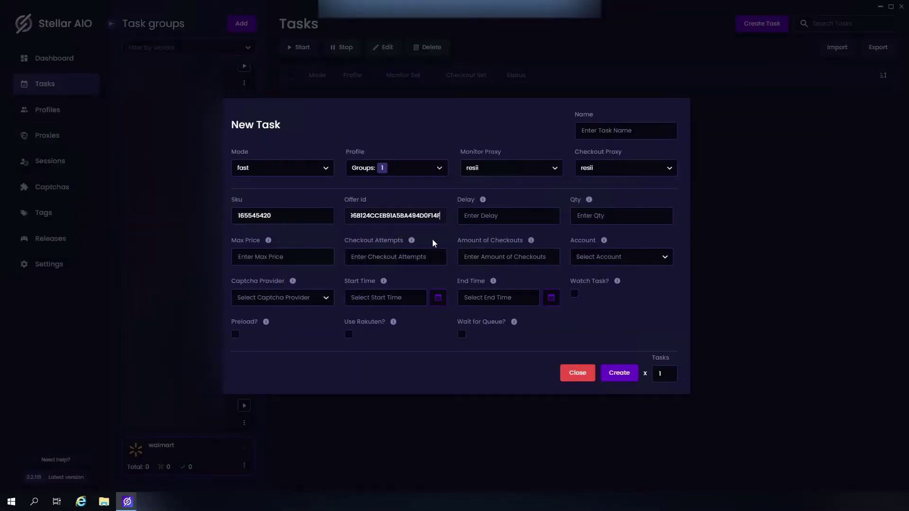
Step: Enter delay 4000, quantity 1 and max price 560 for the task
key("Tab")
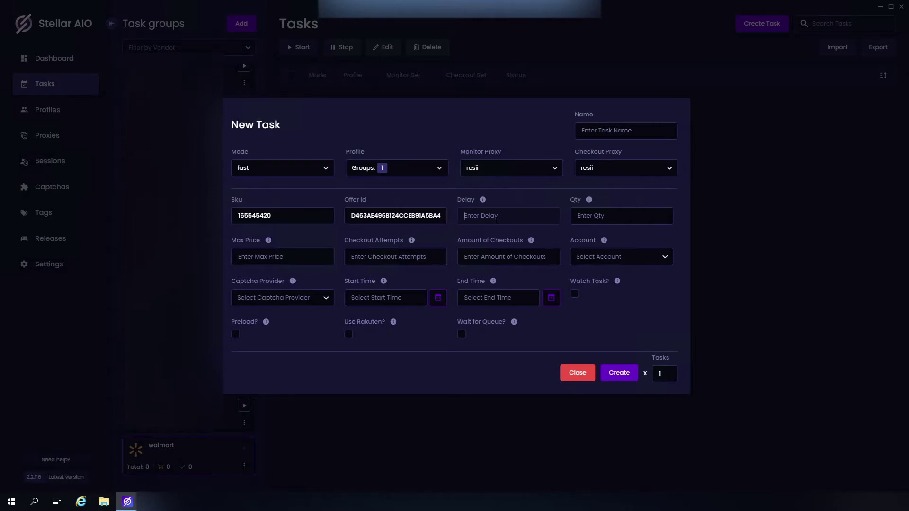
type("4000")
key("Tab")
type("1")
key("Tab")
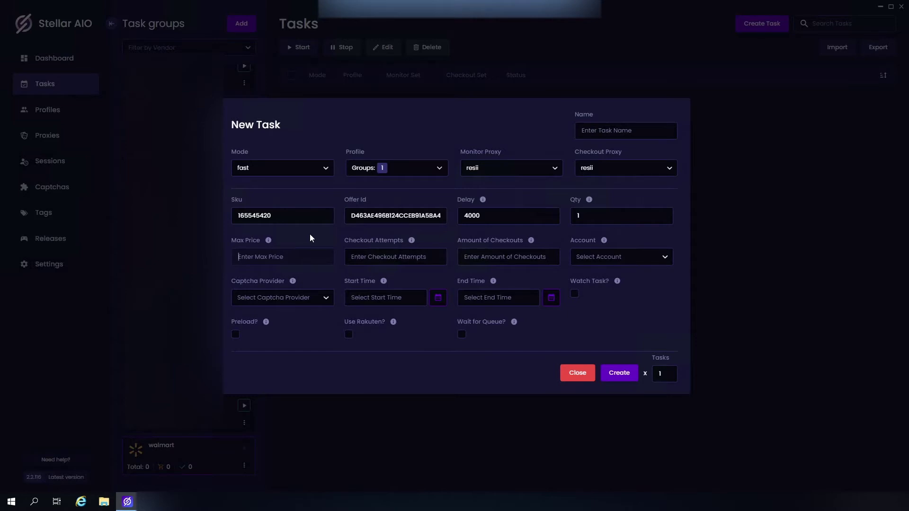
type("560")
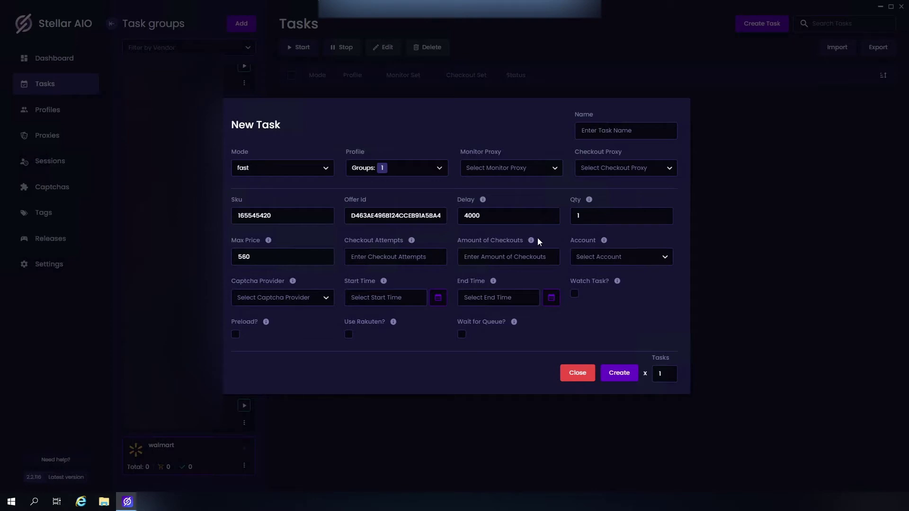
left_click(650, 256)
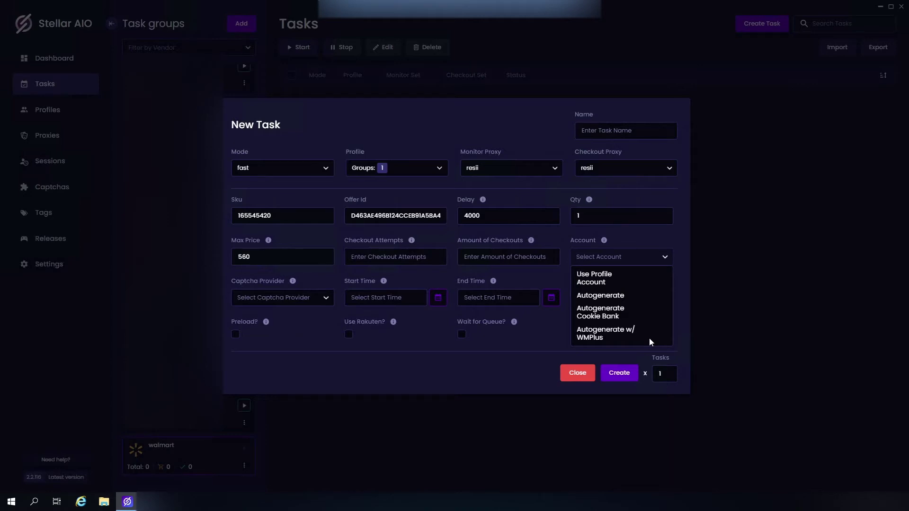
Step: Set the account to Use Profile Account and choose twocaptcha as captcha provider
key("Tab")
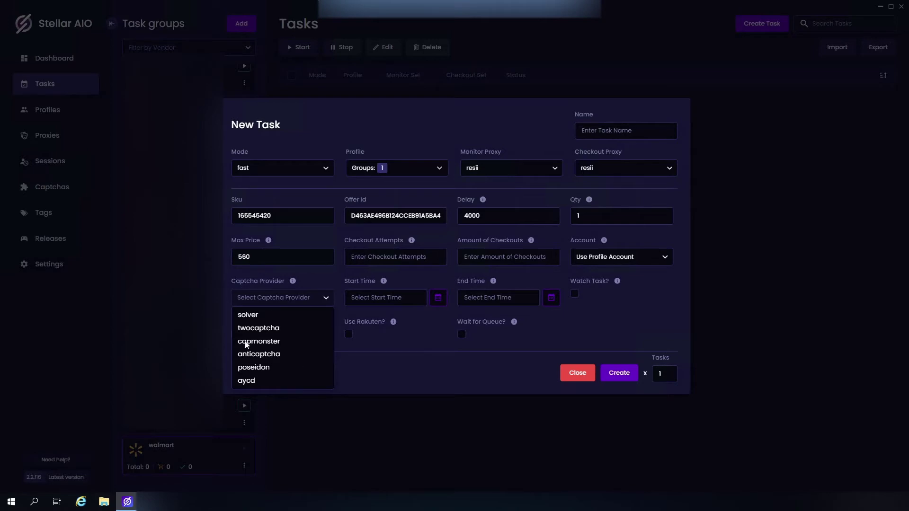
left_click(291, 331)
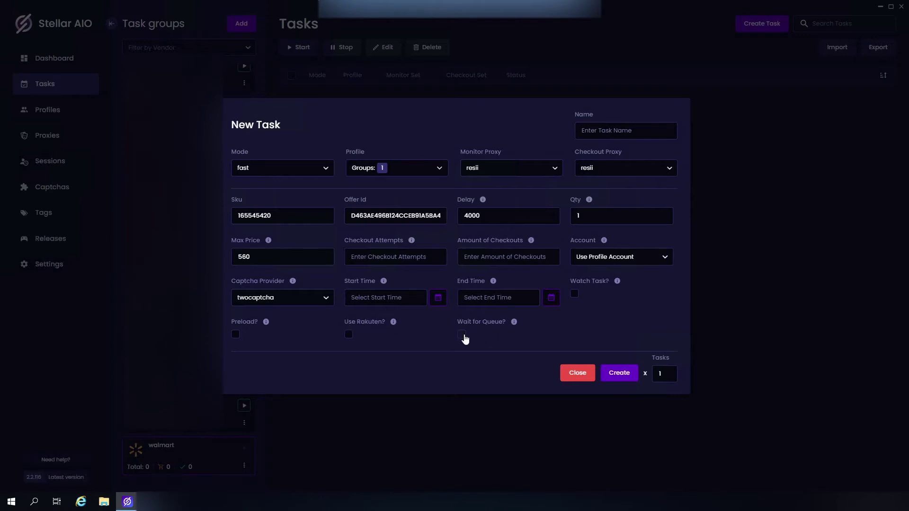
Step: Toggle the Wait for Queue? option on the fast task
left_click(463, 335)
Step: Create the fast task, then set resii proxies on the next task and discard it
left_click(620, 373)
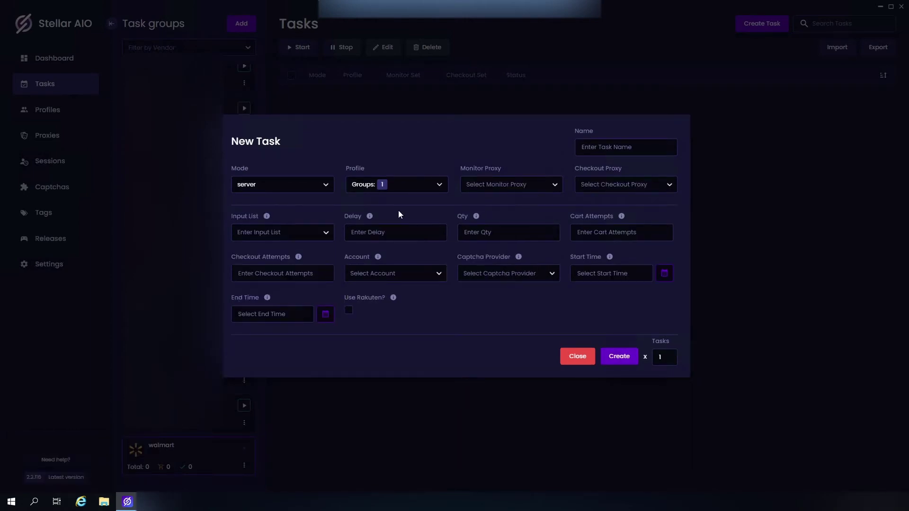
left_click(512, 185)
left_click(490, 229)
left_click(610, 185)
left_click(588, 230)
left_click(301, 236)
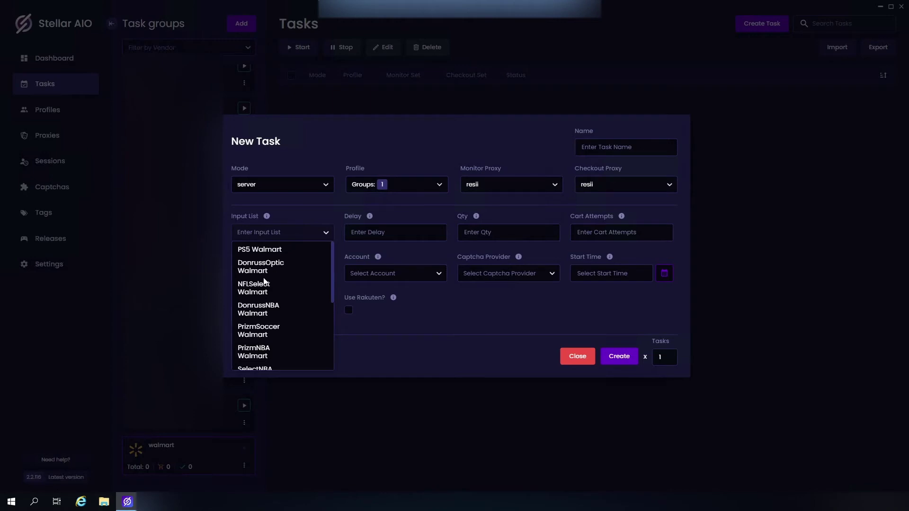
scroll(268, 318, "down", 5)
scroll(270, 331, "up", 4)
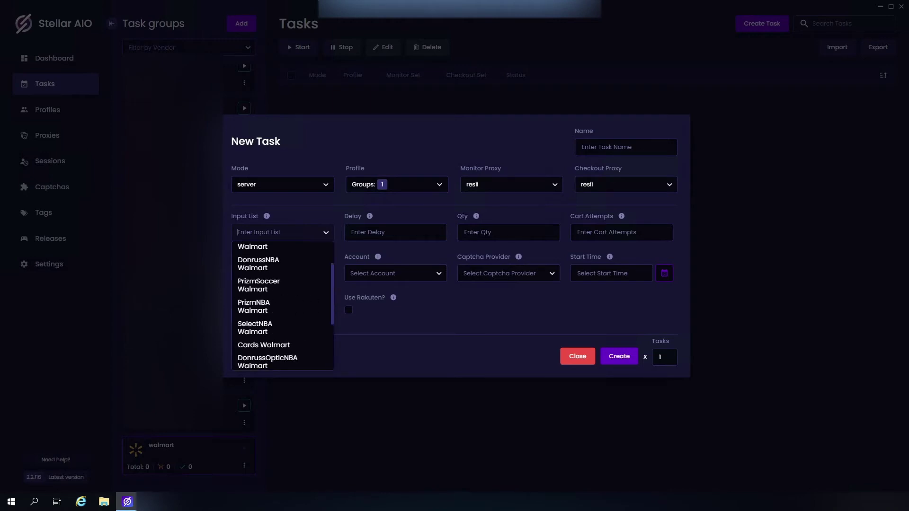
left_click(107, 251)
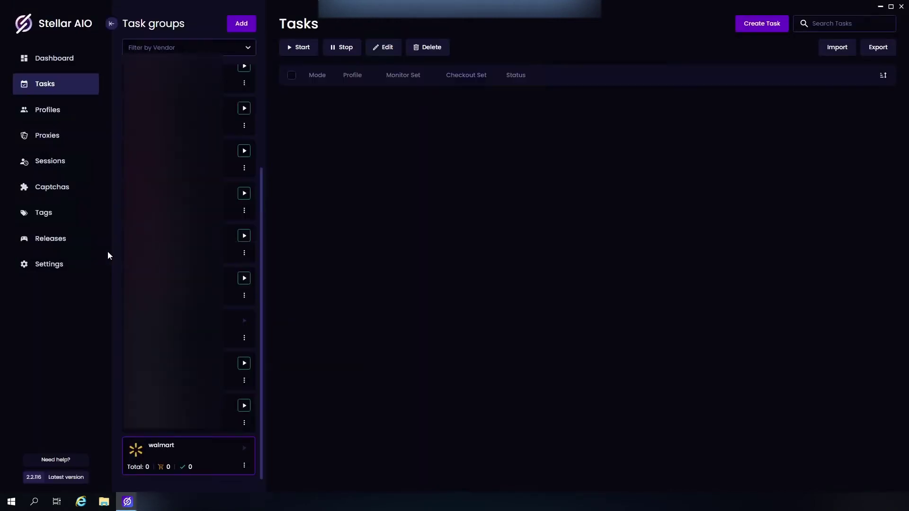
Step: View the PS5 Walmart and DonrussOptic Walmart product lists on the Tags page
left_click(43, 216)
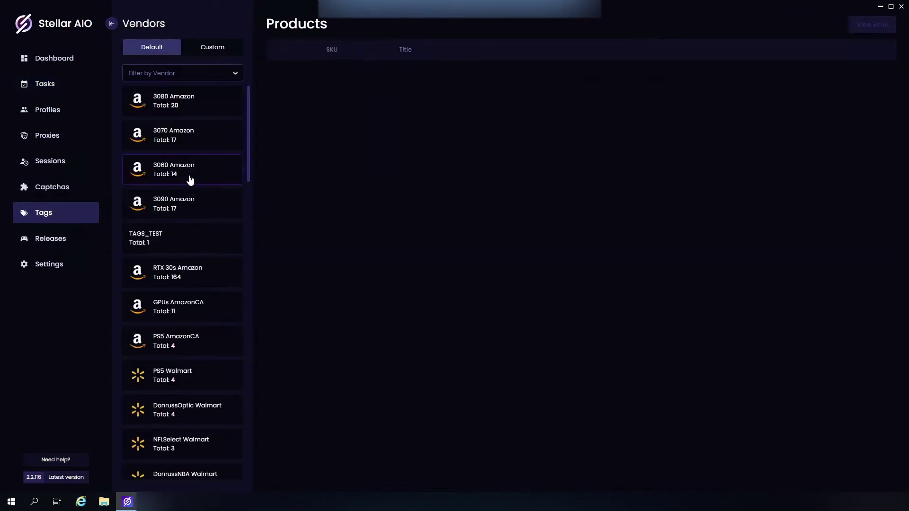
scroll(190, 199, "down", 4)
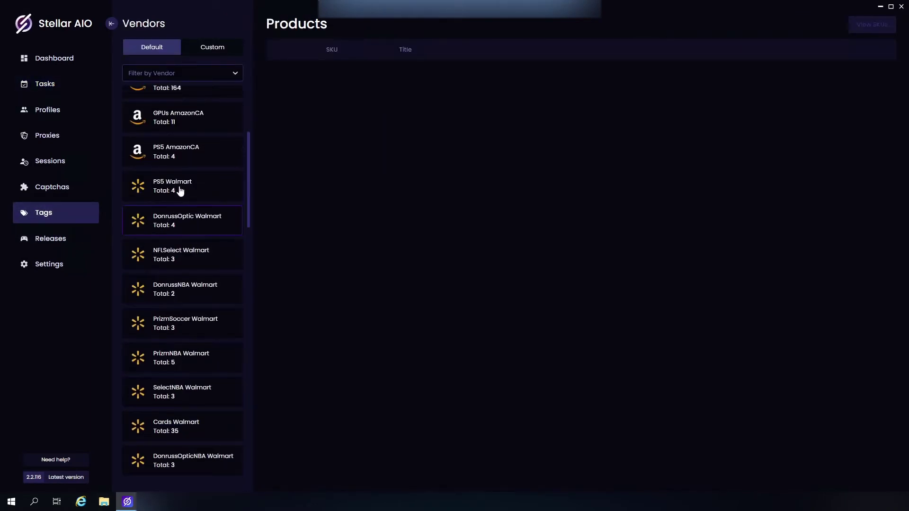
left_click(179, 188)
left_click(182, 221)
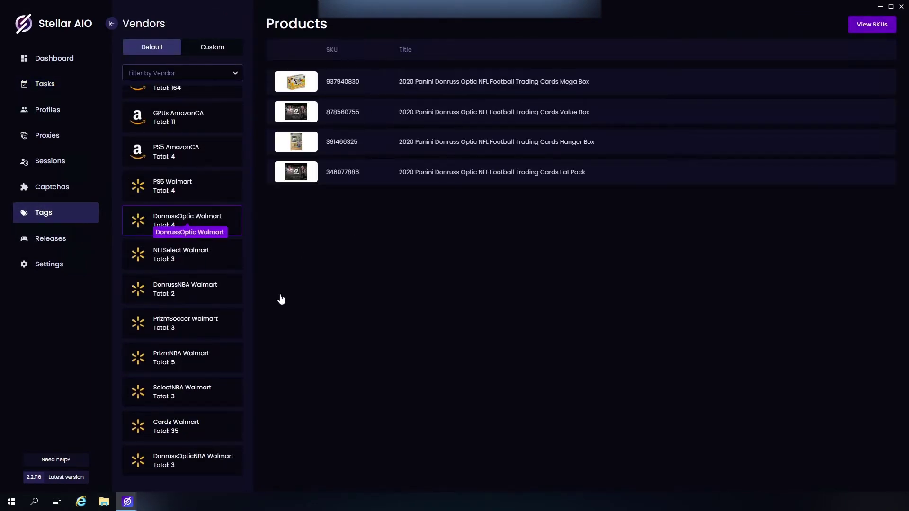
Step: Start a new server-mode task with profile group t1 and resii monitor and checkout proxies
left_click(54, 84)
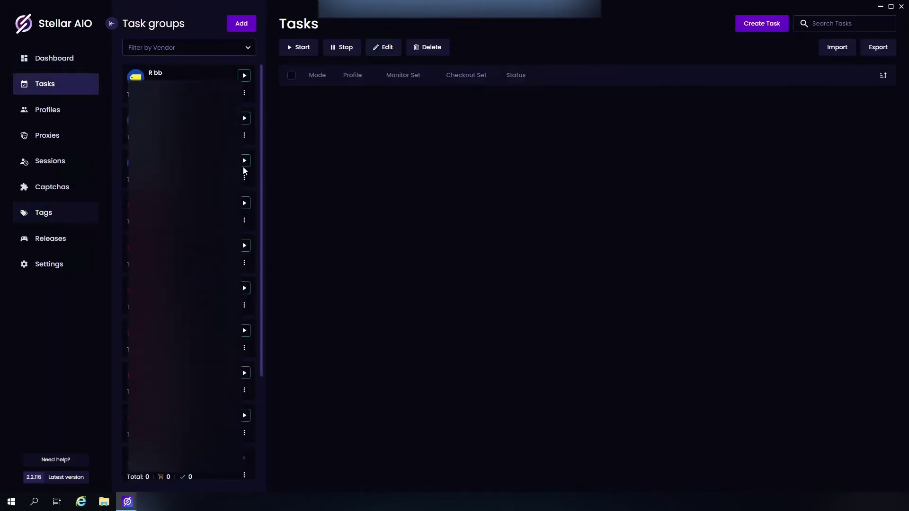
left_click(759, 21)
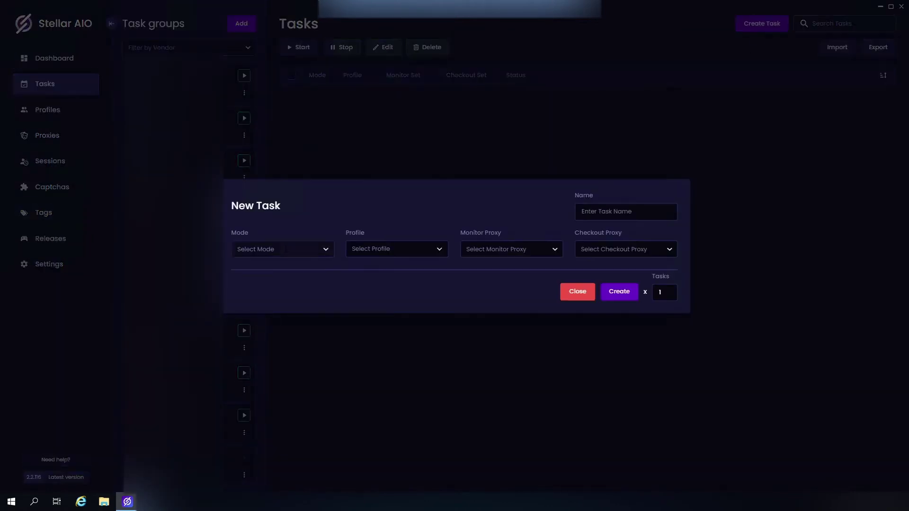
left_click(281, 247)
left_click(263, 278)
left_click(393, 191)
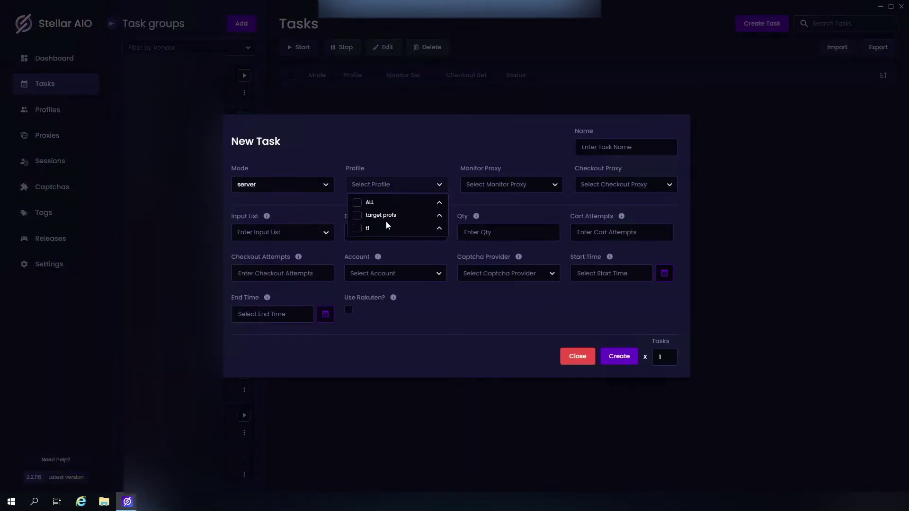
left_click(357, 229)
left_click(491, 183)
left_click(473, 229)
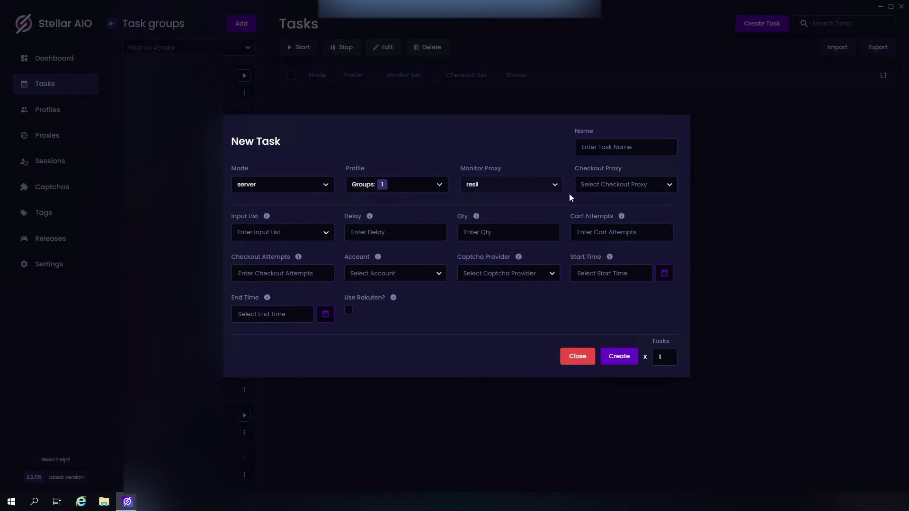
left_click(592, 186)
left_click(590, 229)
Step: Add the PS5 Walmart input list, set delay 4000 and quantity 1, and create the task
left_click(265, 232)
left_click(265, 251)
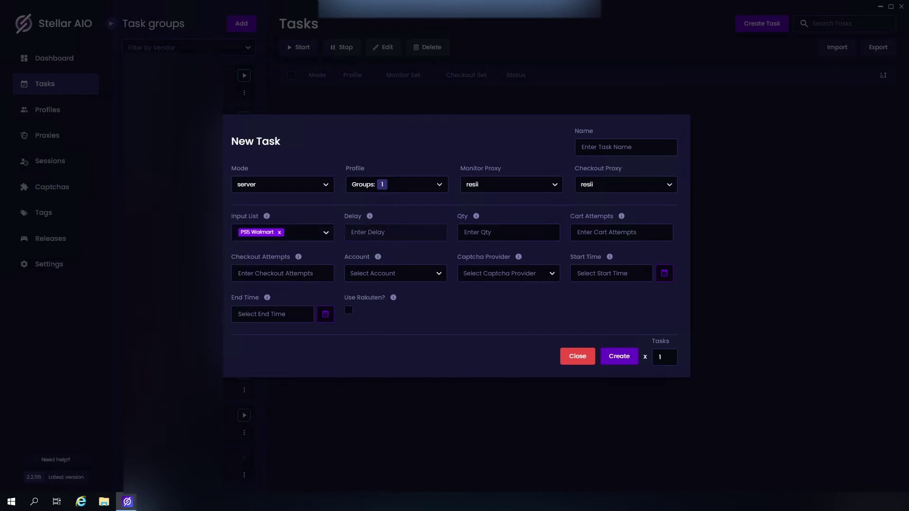
type("4000")
left_click(503, 241)
type("1")
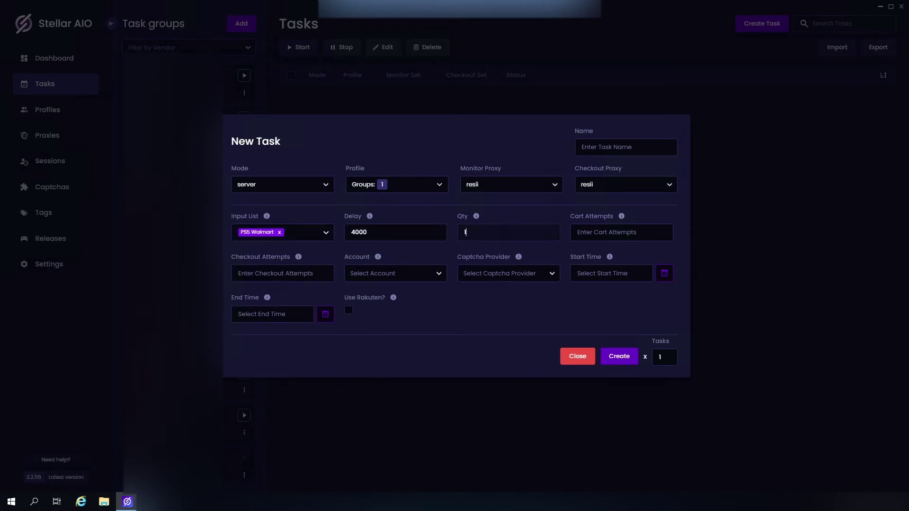
left_click(575, 239)
left_click(396, 273)
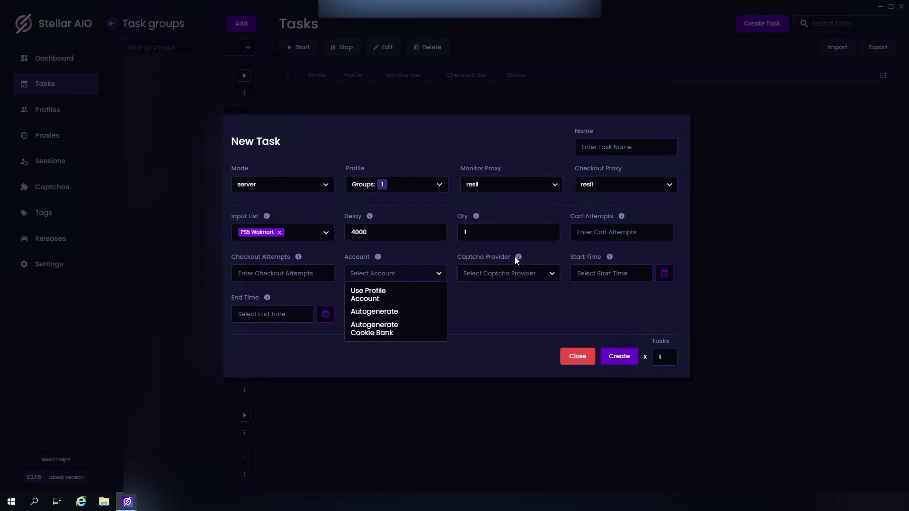
left_click(511, 273)
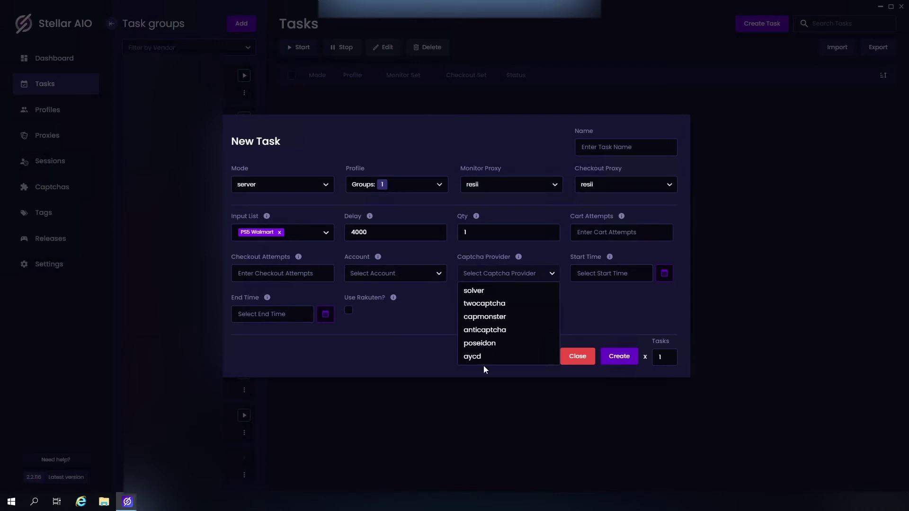
left_click(583, 299)
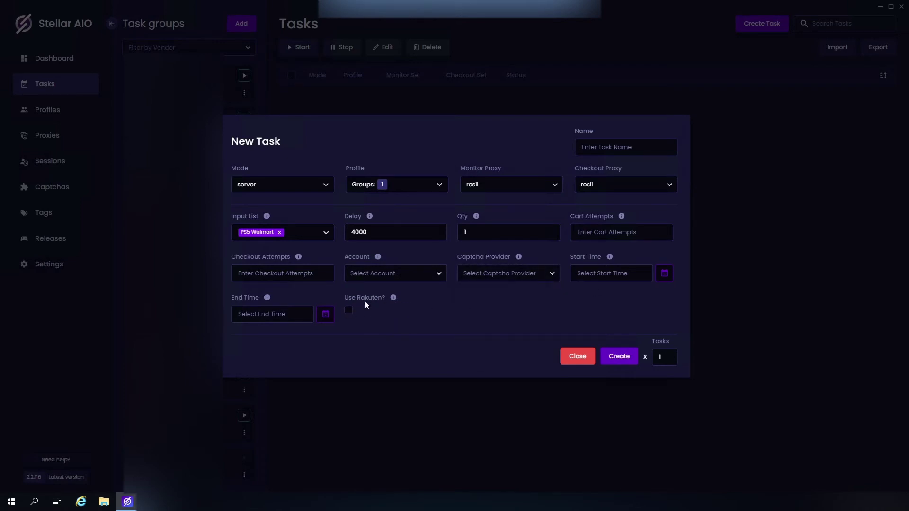
left_click(630, 356)
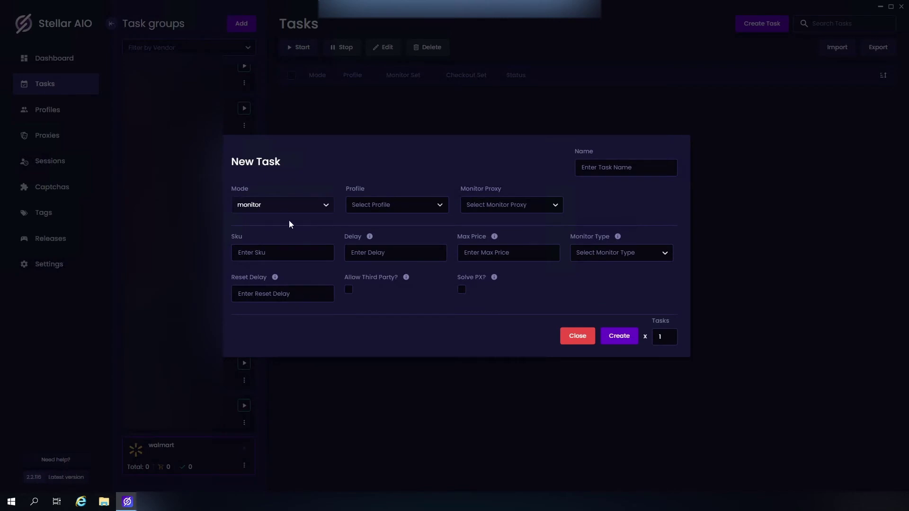
Step: Include the t1 profile group and set the monitor proxy to resii
left_click(396, 207)
left_click(358, 247)
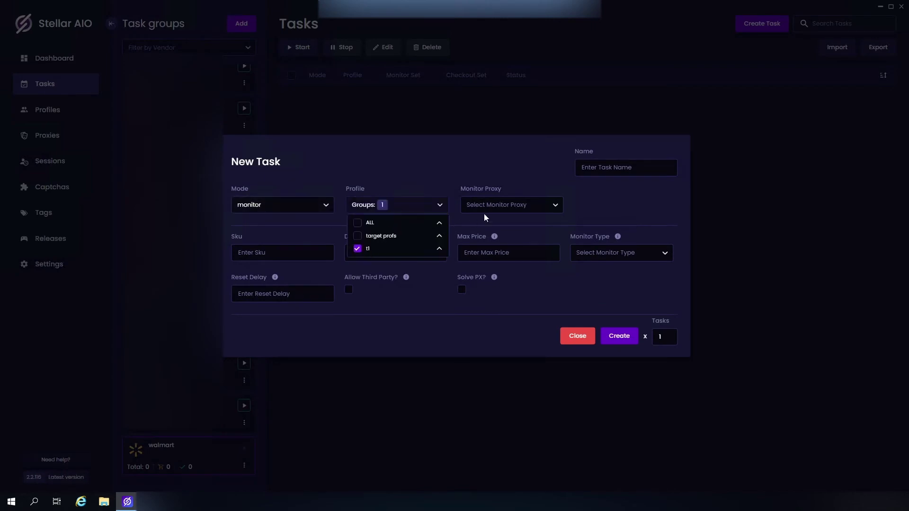
left_click(542, 206)
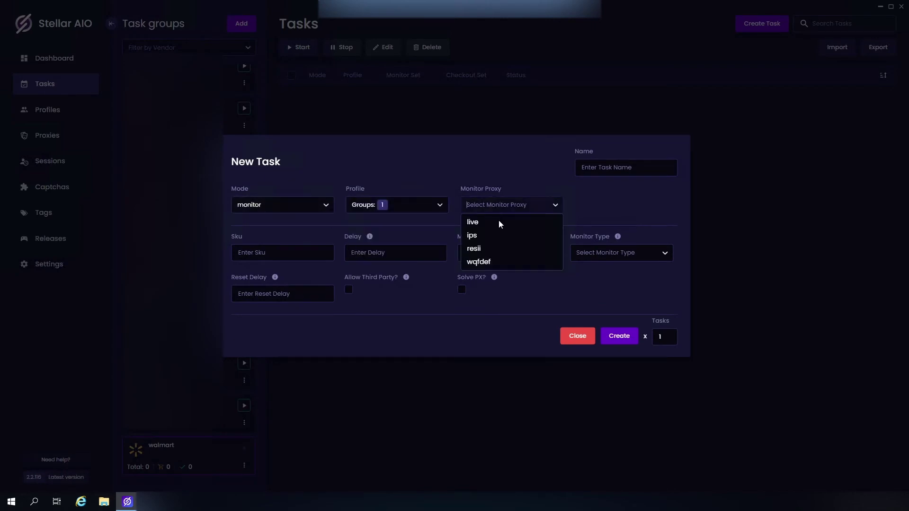
left_click(474, 249)
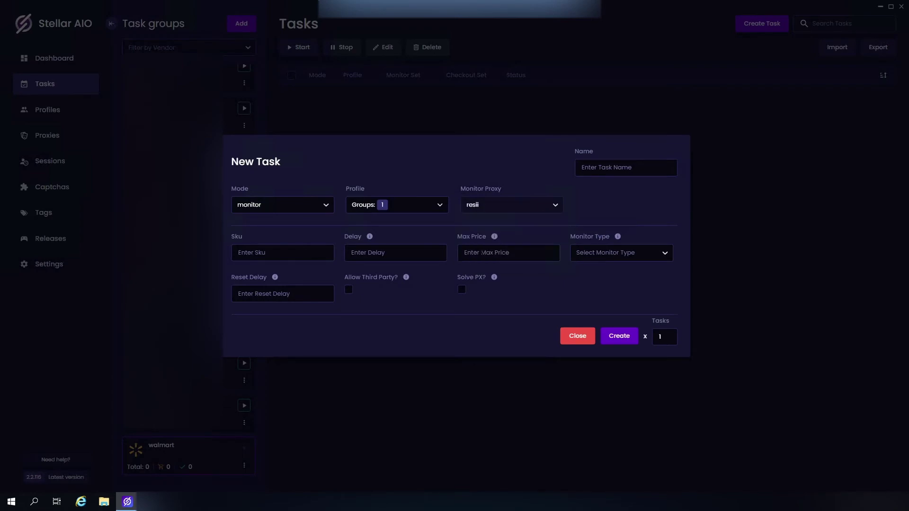
left_click(267, 254)
Step: Enter delay 4000 and max price 560, choose the mobile monitor type, and submit
left_click(368, 253)
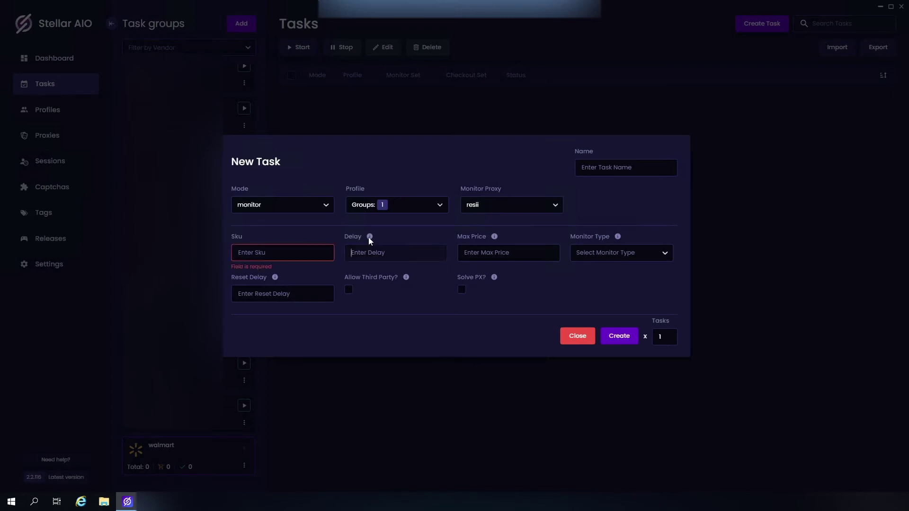
type("4000")
left_click(497, 256)
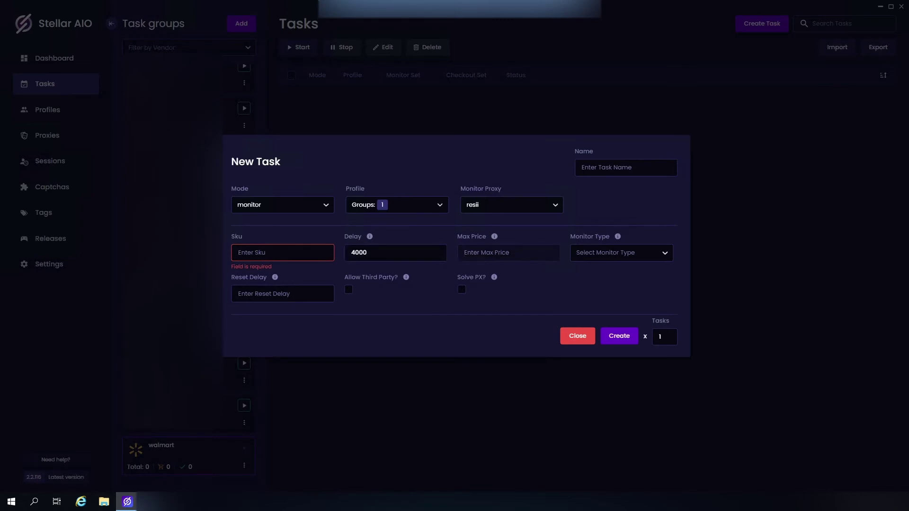
type("560")
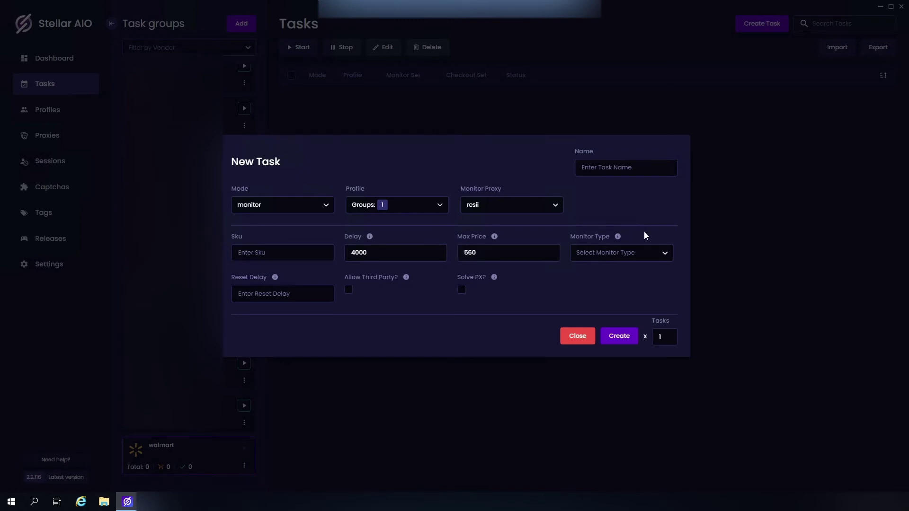
left_click(630, 252)
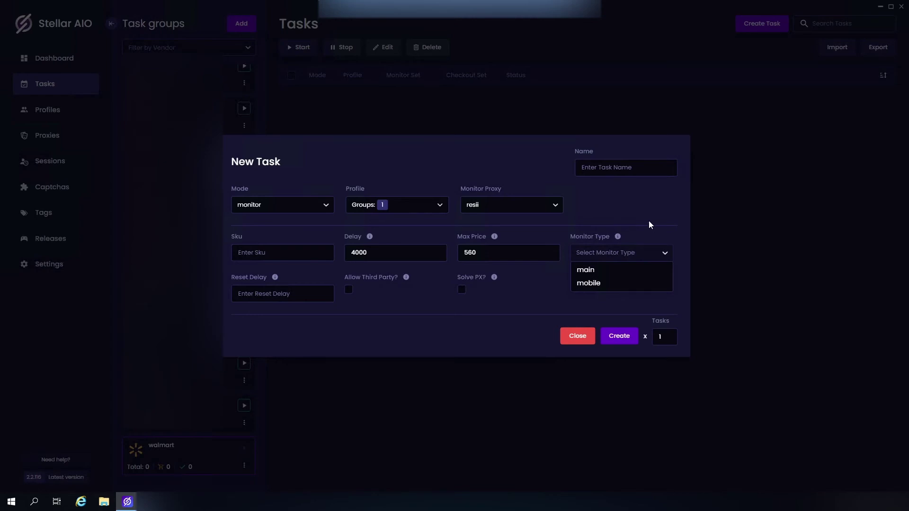
left_click(587, 283)
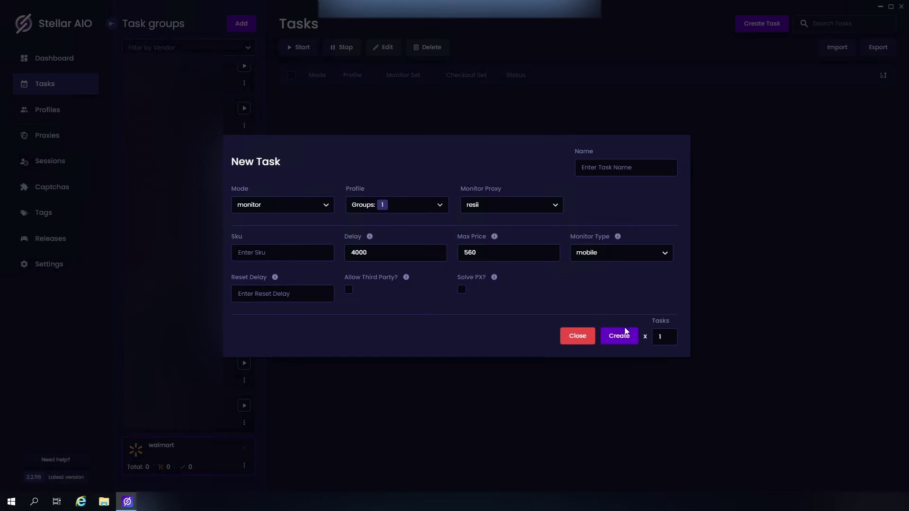
left_click(622, 336)
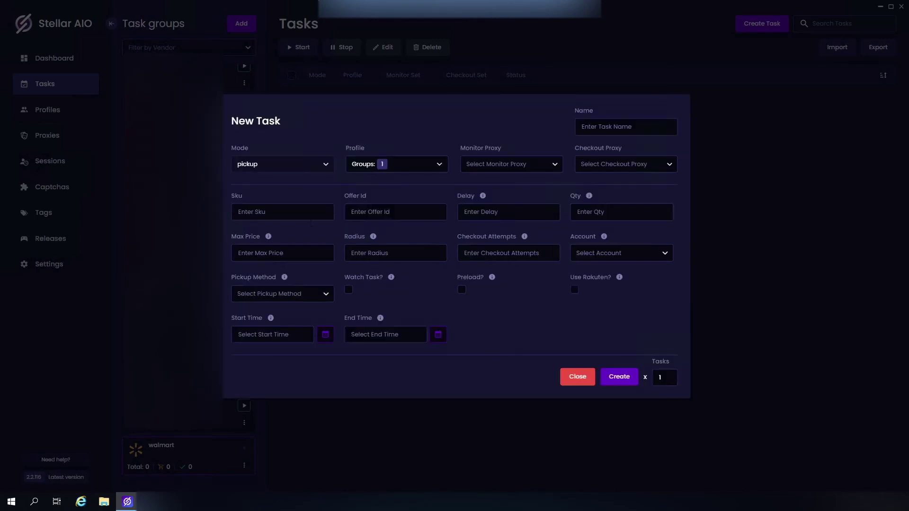
left_click(511, 164)
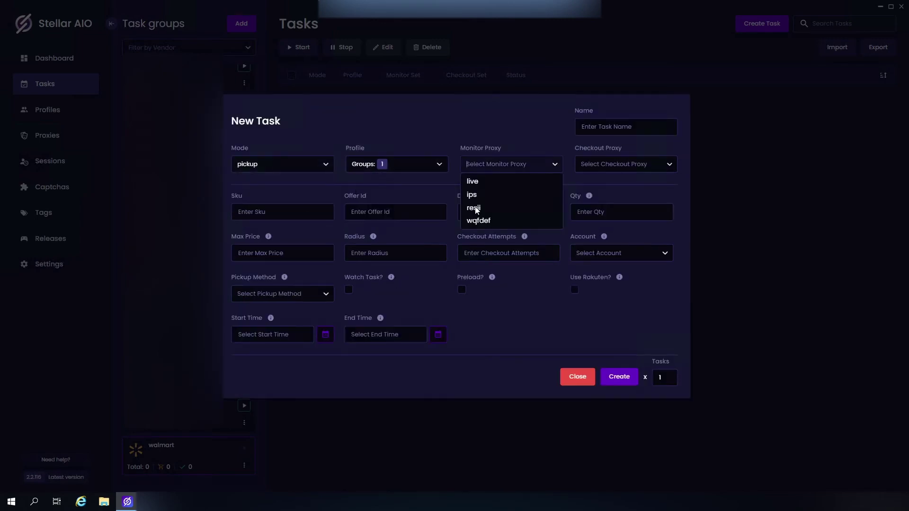
left_click(474, 207)
left_click(606, 168)
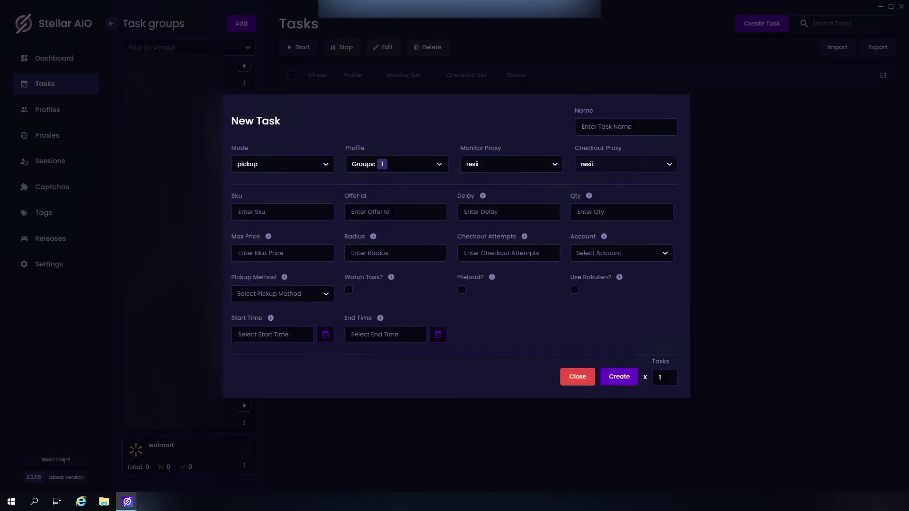
left_click(292, 212)
key("Tab")
Step: Enter a 4000 delay, 560 max price and 40 pickup radius
left_click(486, 213)
type("4000")
type("1")
left_click(302, 256)
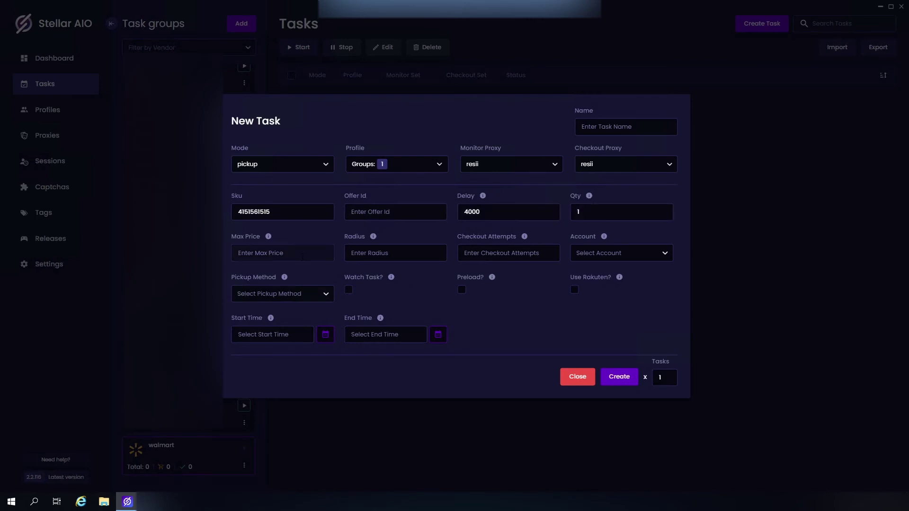
type("560")
left_click(352, 252)
type("40")
Step: Use the profile's account, choose in-store pickup, and create the pickup task
left_click(611, 253)
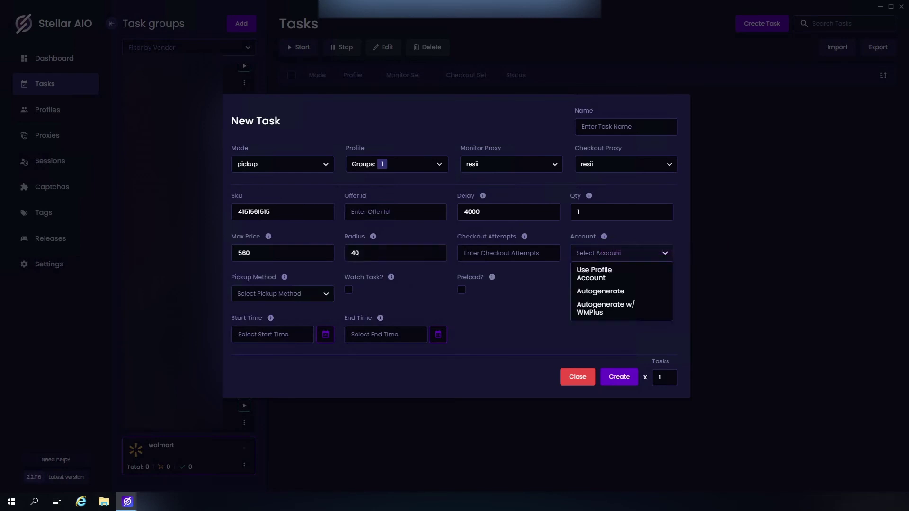
left_click(595, 273)
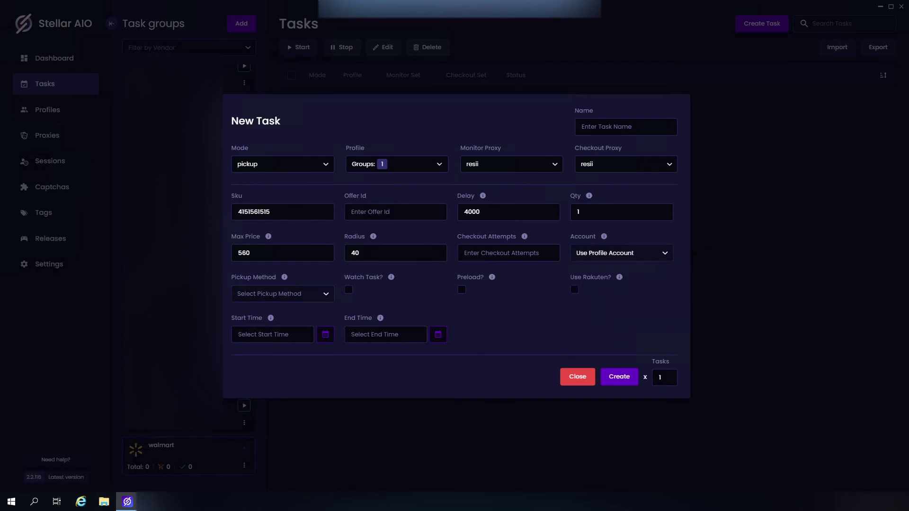
left_click(283, 293)
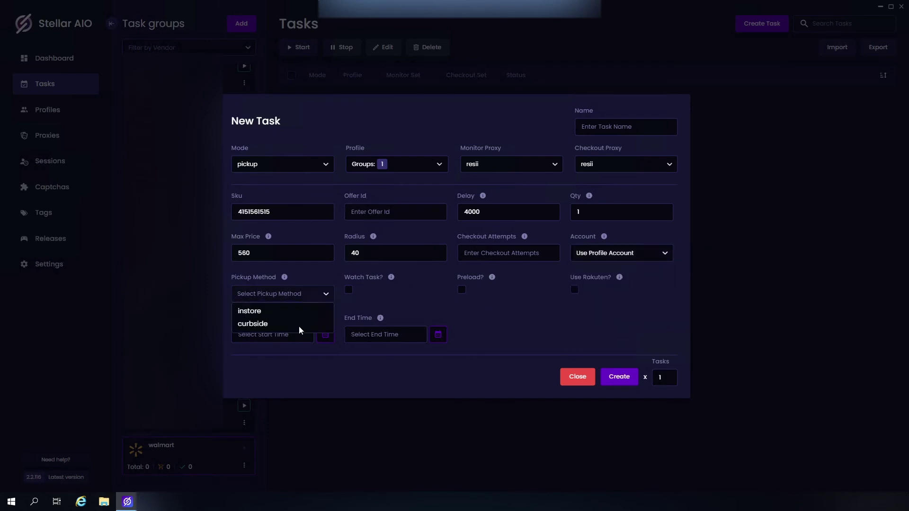
left_click(255, 311)
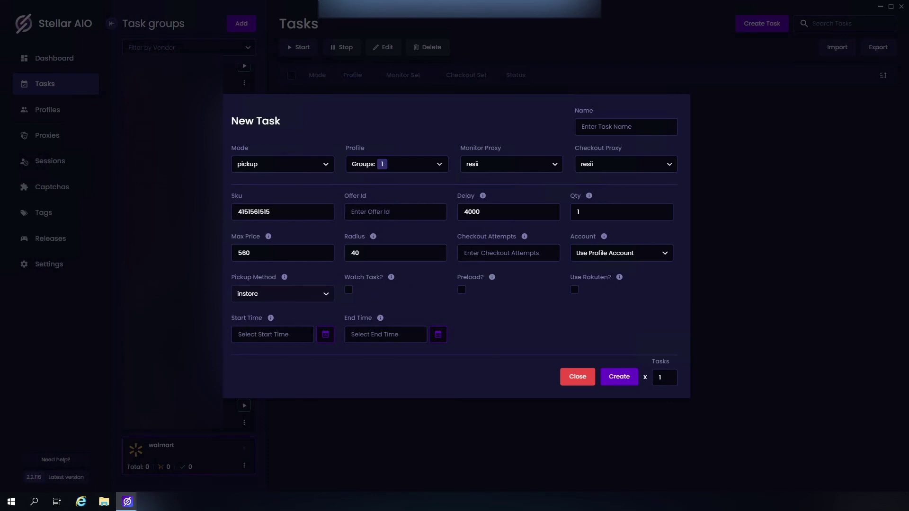
left_click(618, 377)
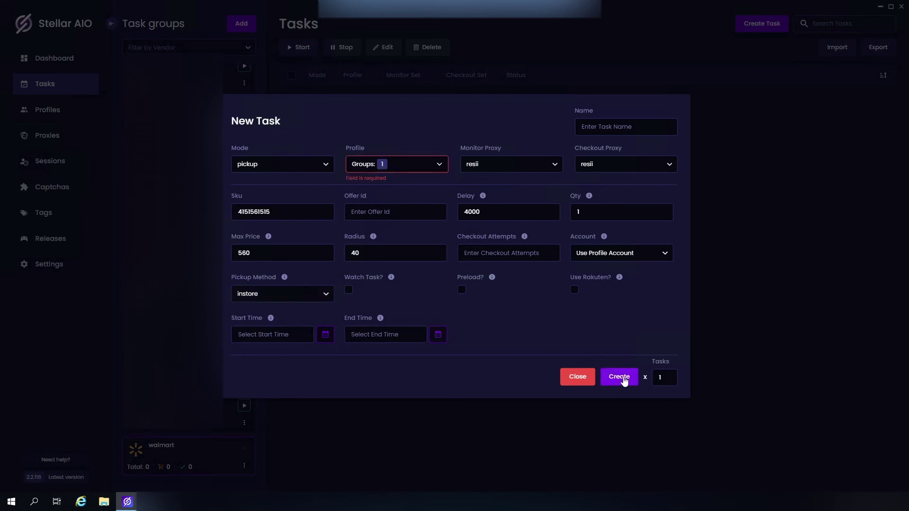
left_click(298, 165)
Step: Switch the task mode to account with resii monitor and checkout proxies
left_click(265, 232)
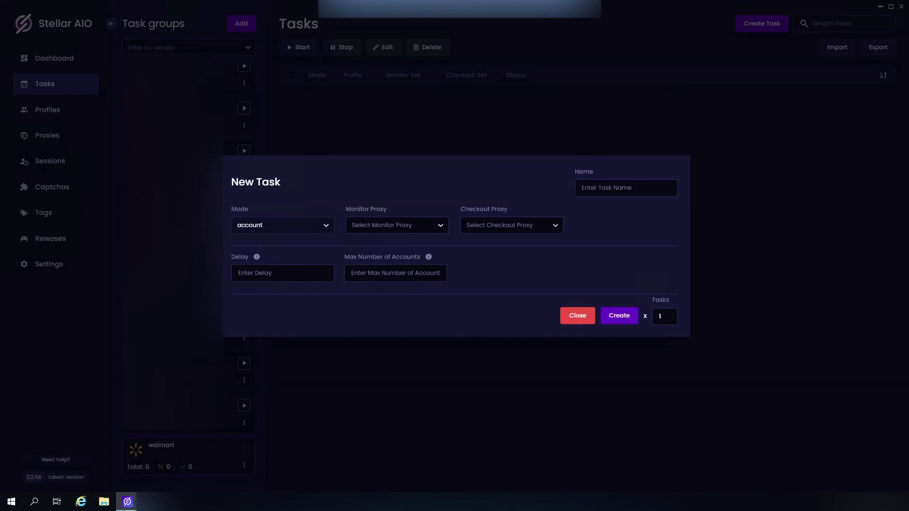
left_click(397, 225)
left_click(372, 269)
left_click(497, 226)
left_click(474, 269)
Step: Enter delay 4000 and a maximum of 25 accounts, create the task, and close the form
left_click(289, 273)
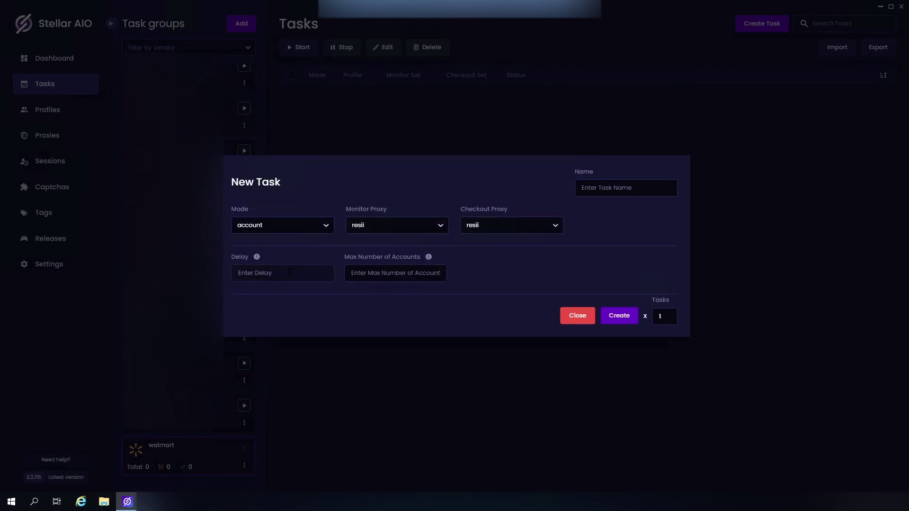
type("4000")
left_click(361, 276)
type("25")
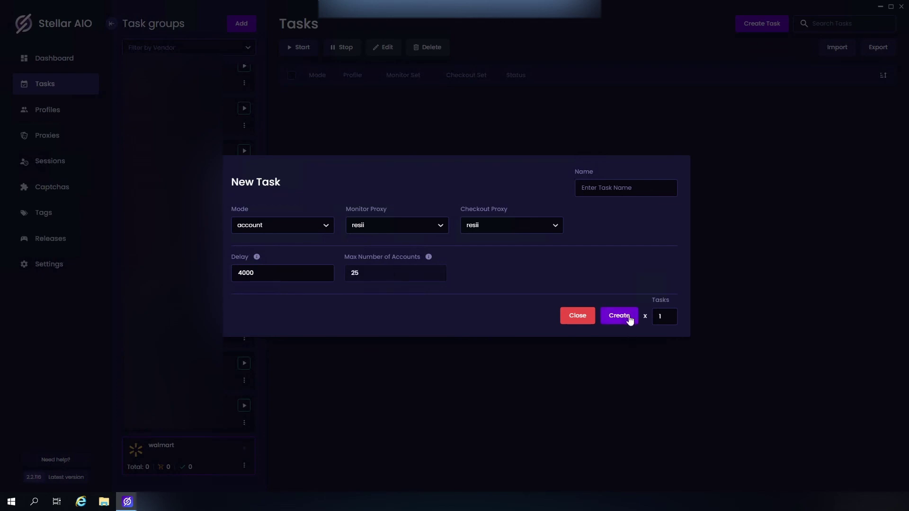
left_click(632, 319)
left_click(744, 356)
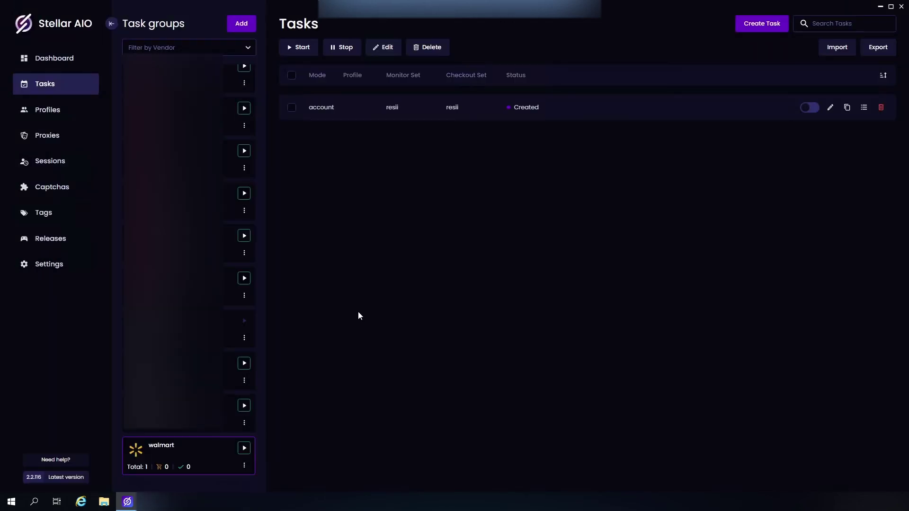
left_click(67, 162)
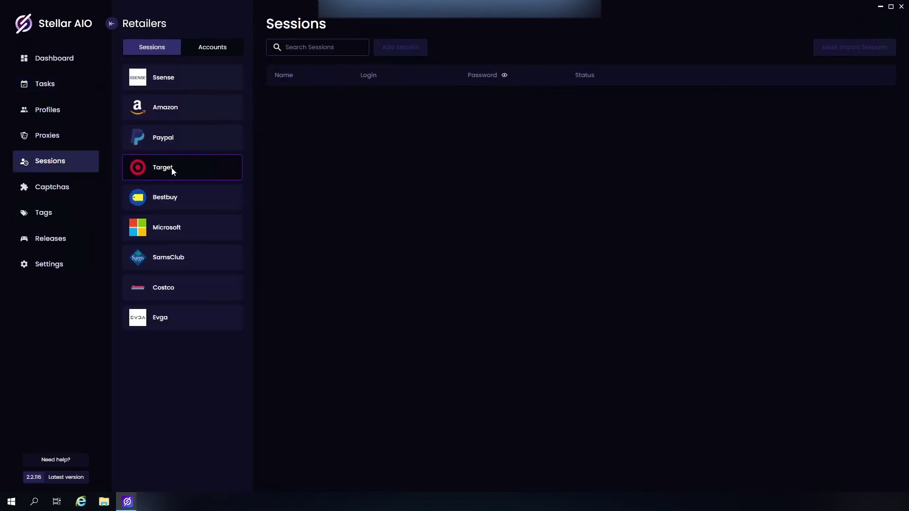
Step: Under Sessions' Accounts tab, select Walmart and add and save a new account
left_click(210, 47)
left_click(176, 85)
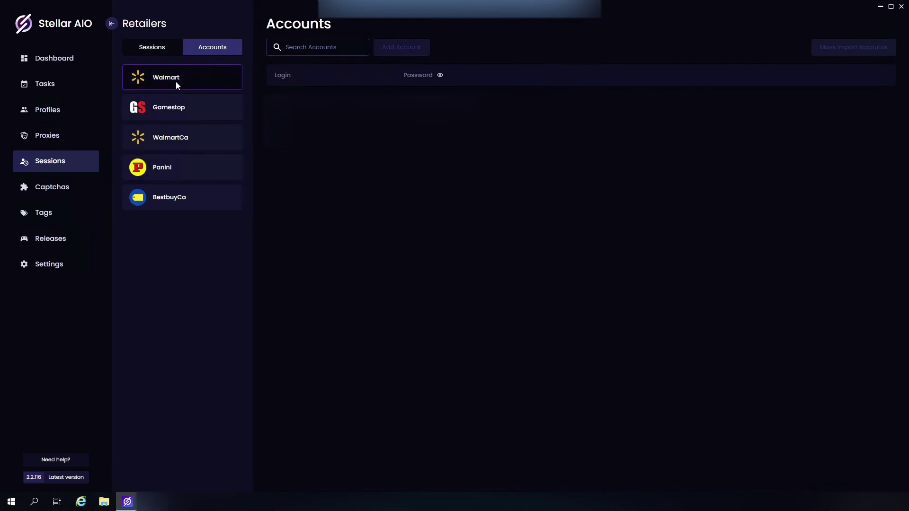
left_click(384, 50)
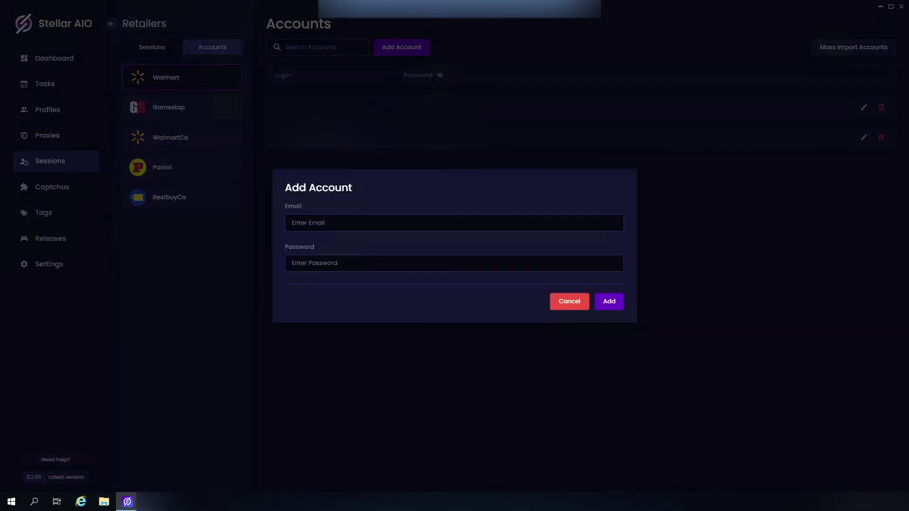
left_click(609, 301)
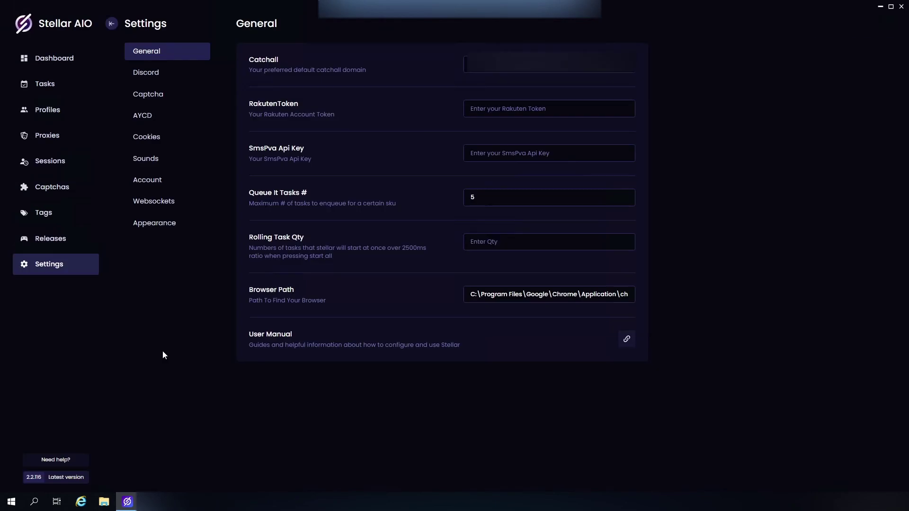